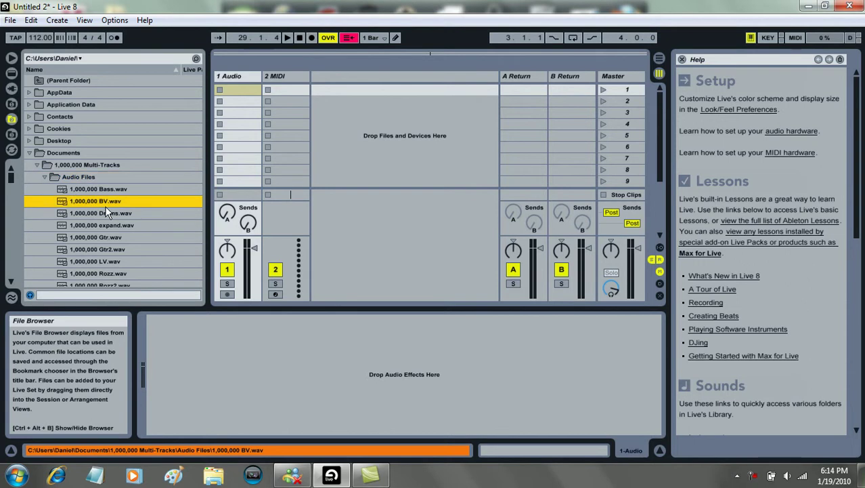
- Load 1,000,000 Drums.wav into the first slot of track 1 and BangedBlown Drums.wav into the first slot of track 2
{"action": "left_click_drag", "start_coordinate": [110, 210], "coordinate": [241, 132]}
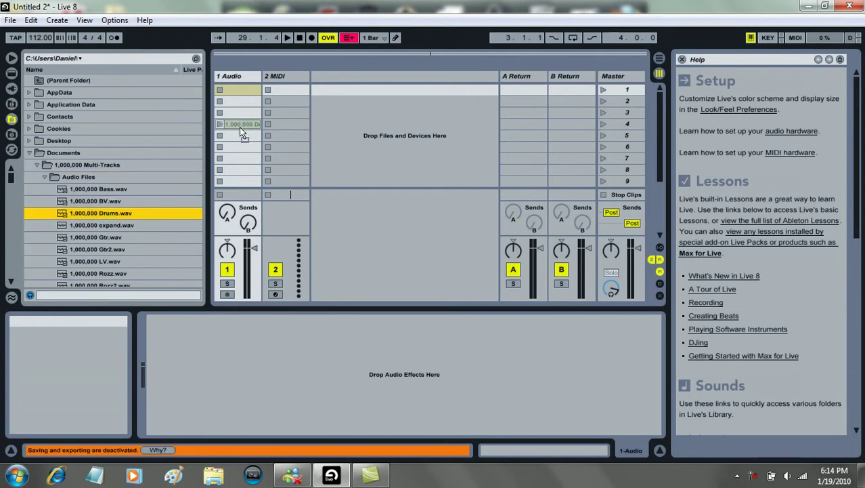
{"action": "left_click_drag", "start_coordinate": [250, 101], "coordinate": [250, 92]}
{"action": "mouse_move", "coordinate": [11, 174]}
{"action": "left_mouse_down"}
{"action": "mouse_move", "coordinate": [12, 185]}
{"action": "mouse_move", "coordinate": [12, 177]}
{"action": "left_mouse_up"}
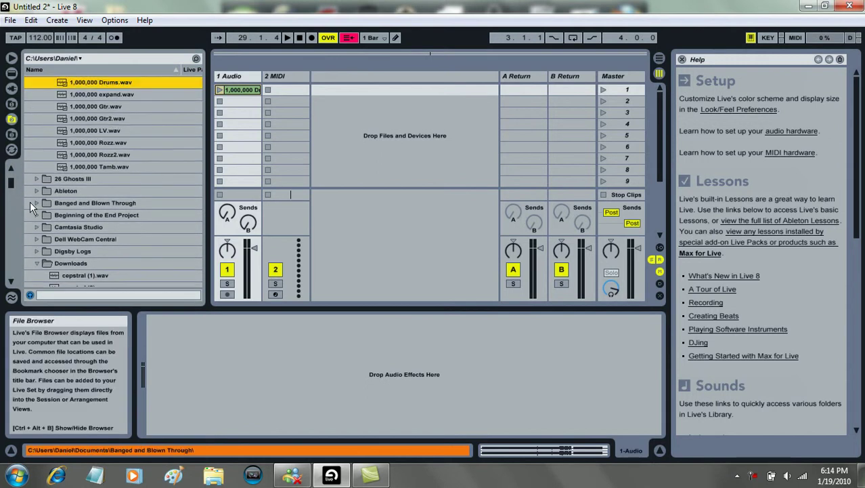
{"action": "left_click", "coordinate": [35, 202]}
{"action": "left_click_drag", "start_coordinate": [86, 227], "coordinate": [278, 96]}
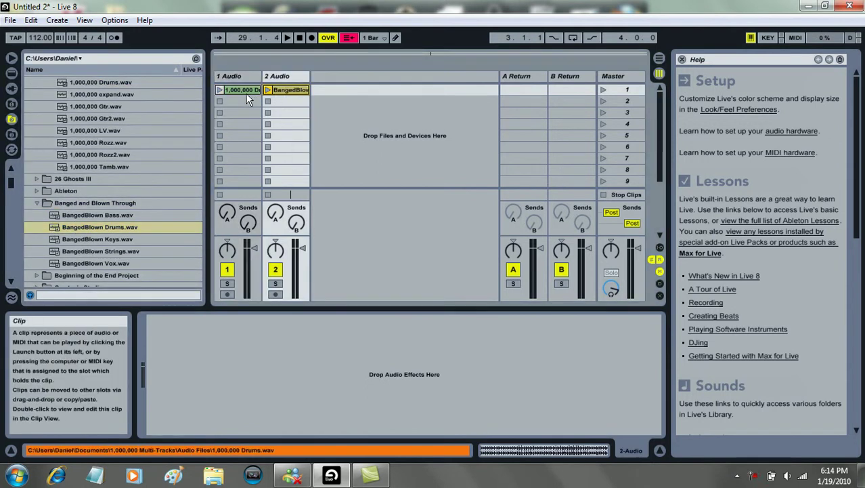
- Launch the drum clips on tracks 1 and 2, stop the transport, and restart playback with both clips together
{"action": "left_click", "coordinate": [222, 90]}
{"action": "left_click", "coordinate": [268, 90]}
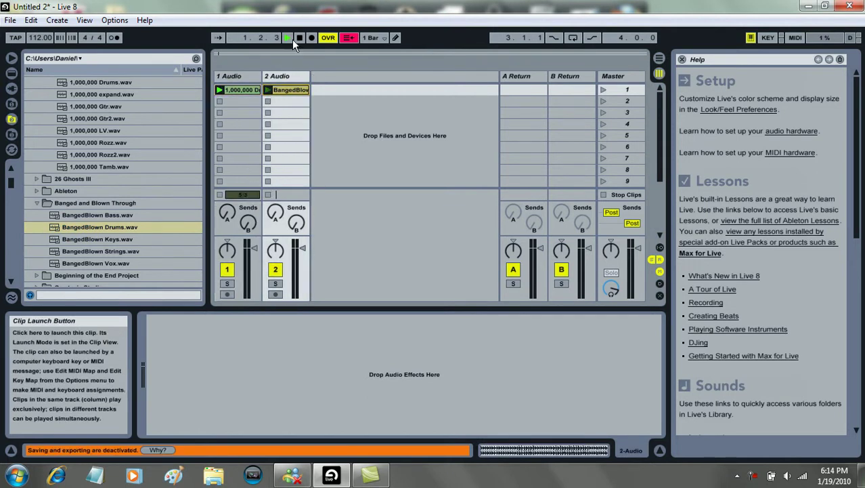
{"action": "left_click", "coordinate": [299, 38]}
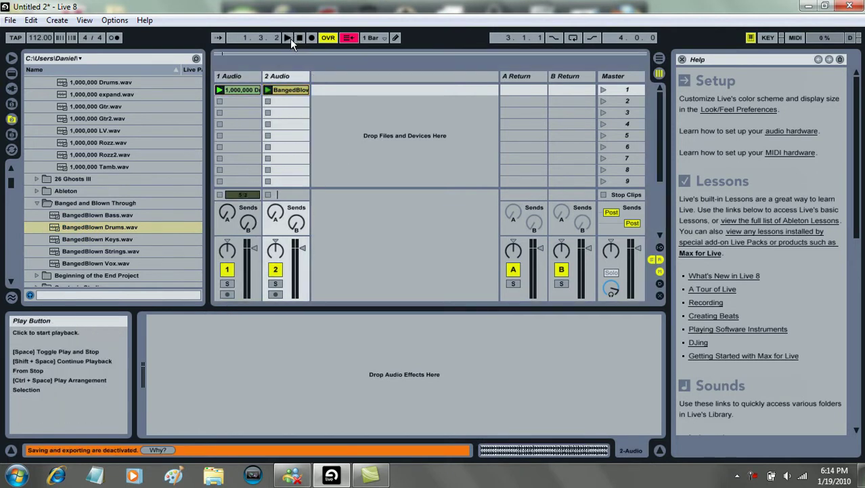
{"action": "left_click", "coordinate": [287, 39]}
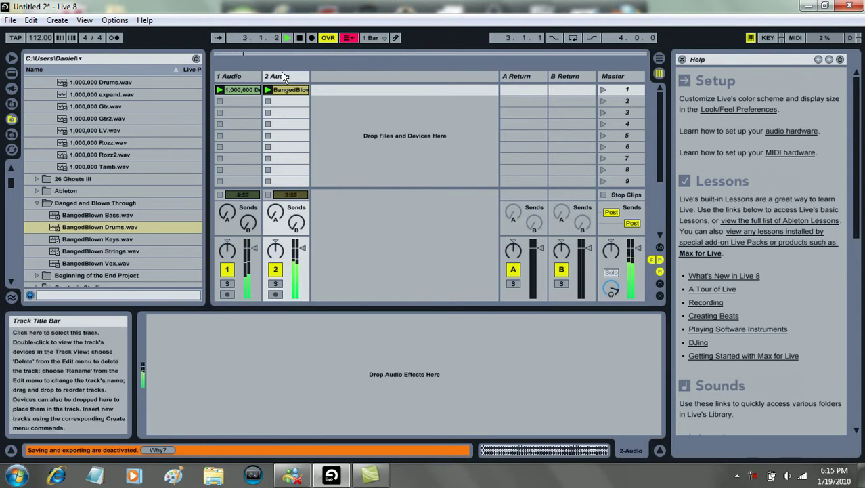
- Add BangedBlown Keys.wav from the Banged and Blown Through folder to the first slot of a new audio track 3
{"action": "scroll", "coordinate": [13, 185], "scroll_direction": "up", "scroll_amount": 3}
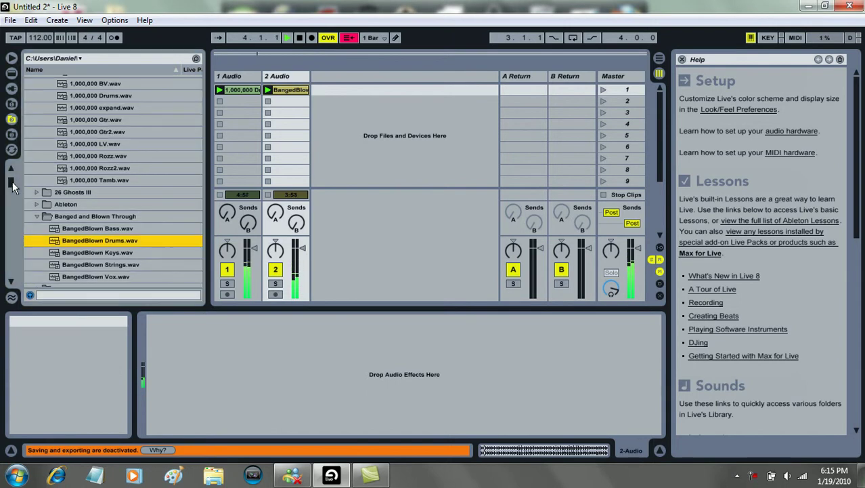
{"action": "scroll", "coordinate": [12, 185], "scroll_direction": "down", "scroll_amount": 5}
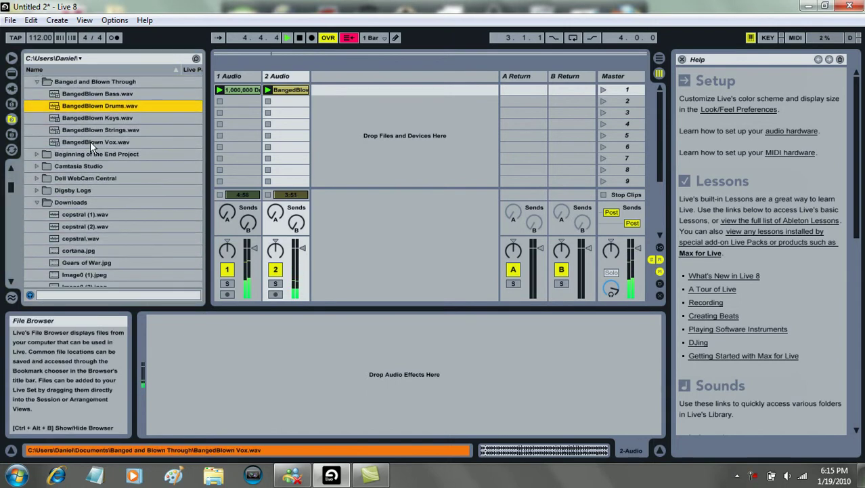
{"action": "left_click_drag", "start_coordinate": [116, 120], "coordinate": [330, 95]}
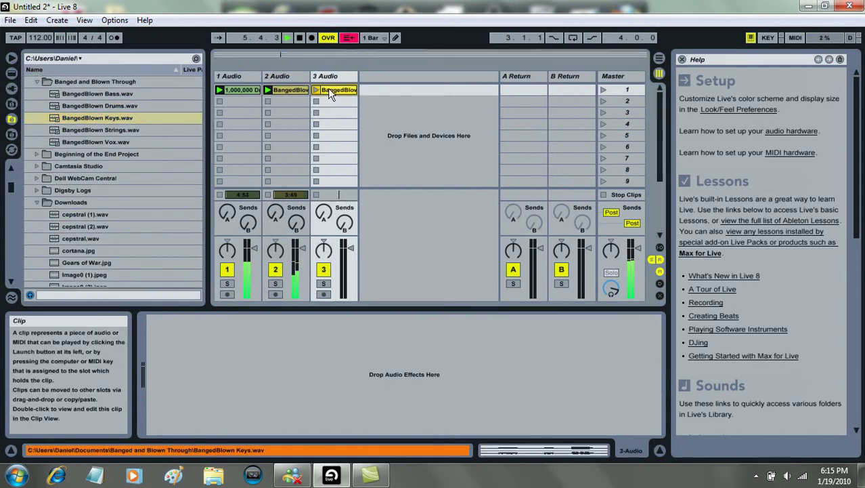
- Loop the first block of audio in the BangedBlown Keys clip, from bar 17 for 16 bars, and launch the clip
{"action": "double_click", "coordinate": [332, 92]}
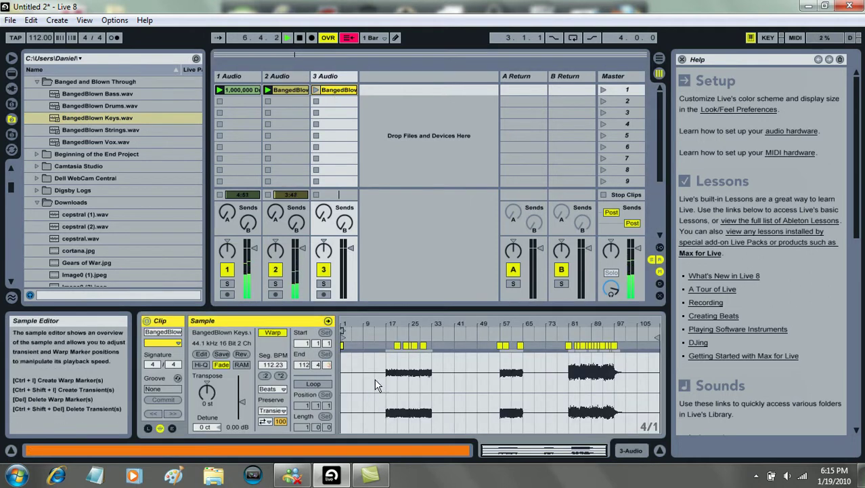
{"action": "left_click_drag", "start_coordinate": [385, 372], "coordinate": [436, 380]}
{"action": "right_click", "coordinate": [409, 371]}
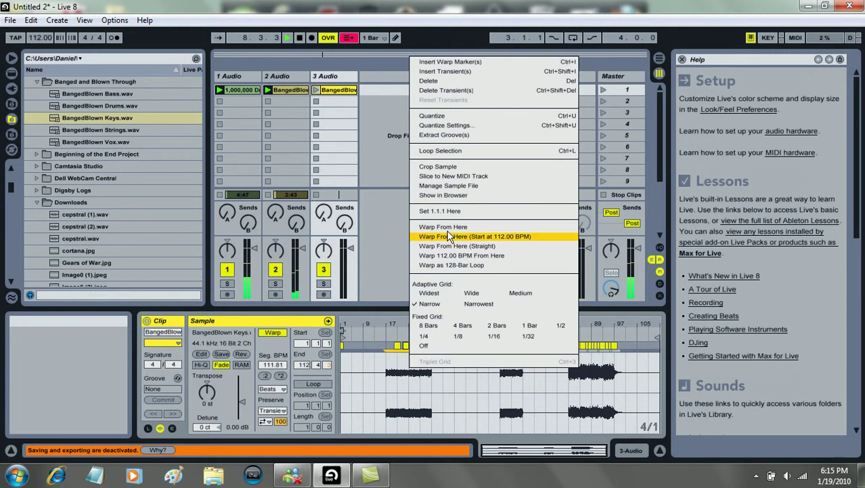
{"action": "left_click", "coordinate": [459, 151]}
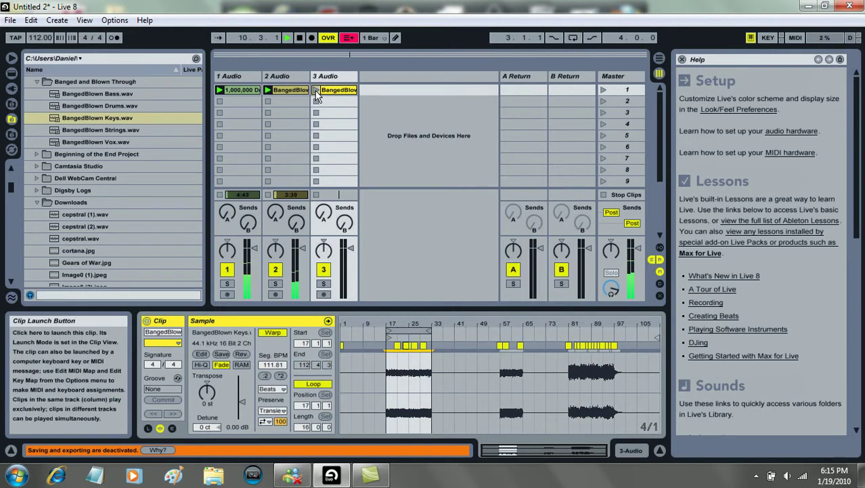
{"action": "left_click", "coordinate": [316, 90]}
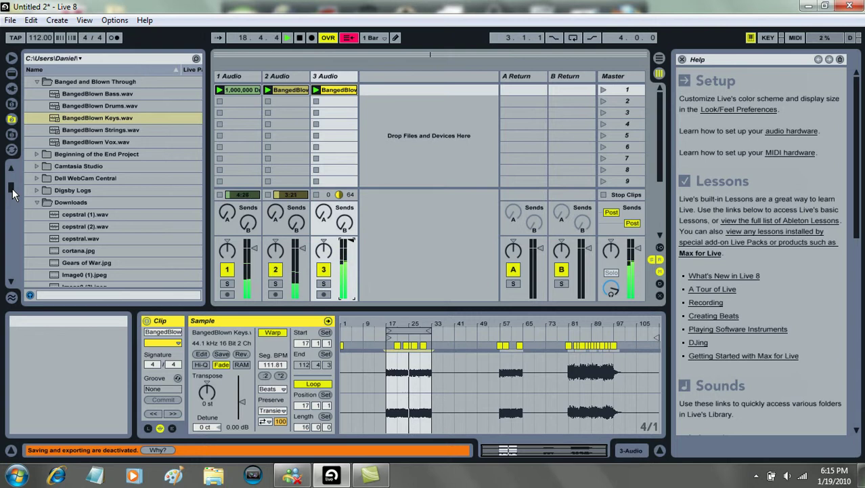
- Expand the Echoplex Multi-Tracks folder and its Audio Files subfolder in the file browser
{"action": "left_click_drag", "start_coordinate": [11, 187], "coordinate": [12, 201]}
{"action": "left_click", "coordinate": [37, 193]}
{"action": "left_click", "coordinate": [41, 205]}
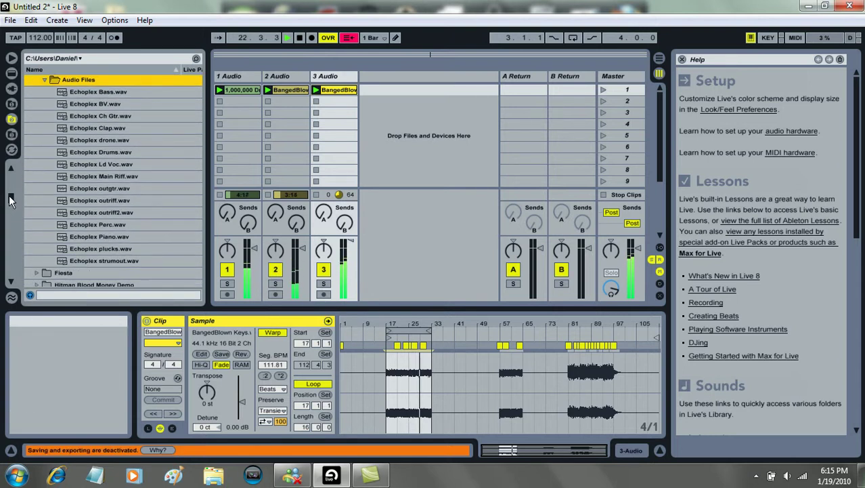
- Add ONLY leadvox only 2.aif from the NINOnly.als Sounds folder to a new audio track 4 and launch the clip
{"action": "left_click_drag", "start_coordinate": [10, 199], "coordinate": [3, 223]}
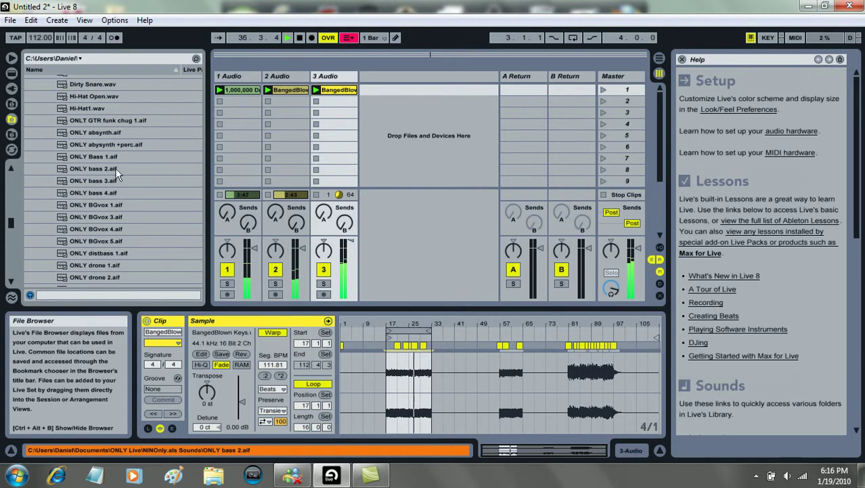
{"action": "left_click_drag", "start_coordinate": [11, 222], "coordinate": [12, 229]}
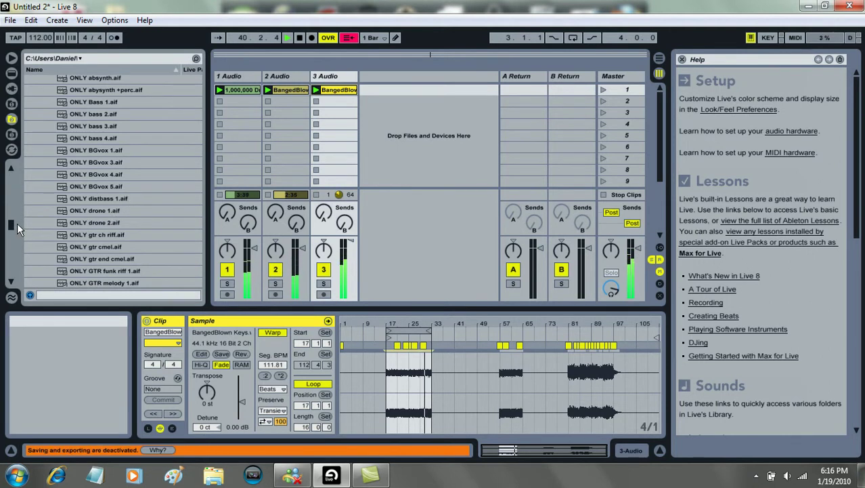
{"action": "left_click_drag", "start_coordinate": [15, 223], "coordinate": [25, 225]}
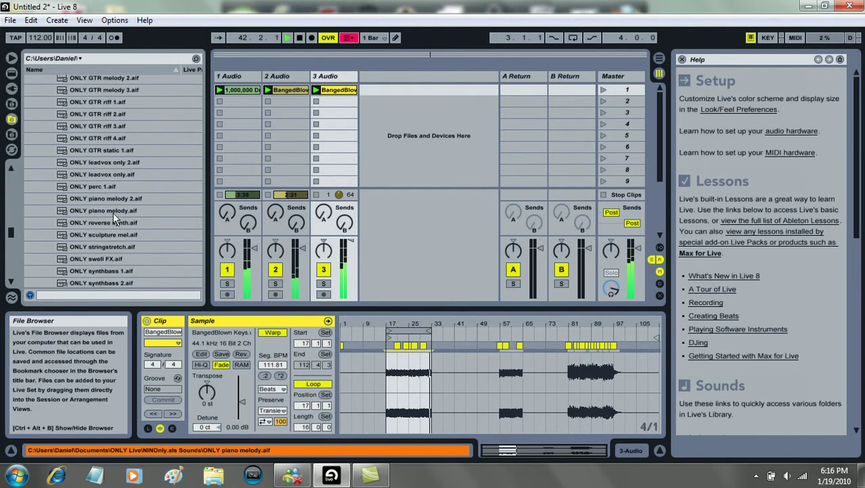
{"action": "left_click_drag", "start_coordinate": [134, 163], "coordinate": [376, 96]}
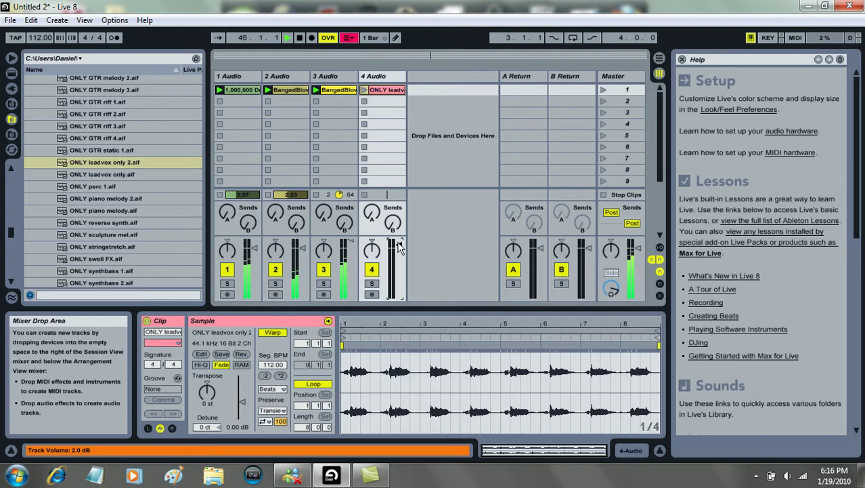
{"action": "left_click", "coordinate": [366, 92]}
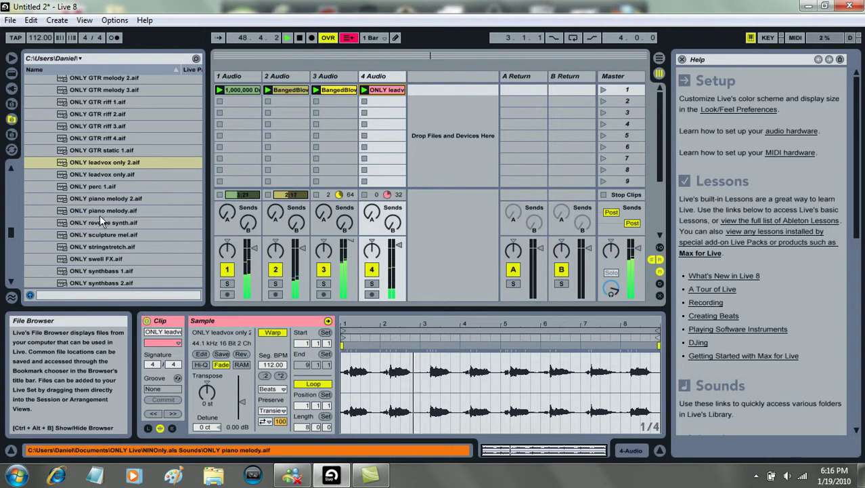
- Add ONLY synthbass 1.aif to the first slot of a new audio track 5 and launch the clip
{"action": "left_click_drag", "start_coordinate": [91, 270], "coordinate": [431, 95]}
{"action": "left_click", "coordinate": [413, 90]}
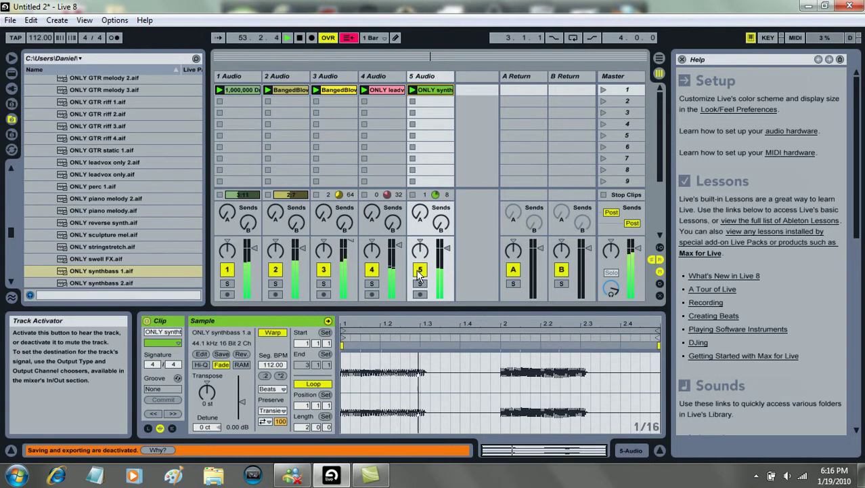
{"action": "right_click", "coordinate": [438, 94]}
{"action": "left_click", "coordinate": [423, 89]}
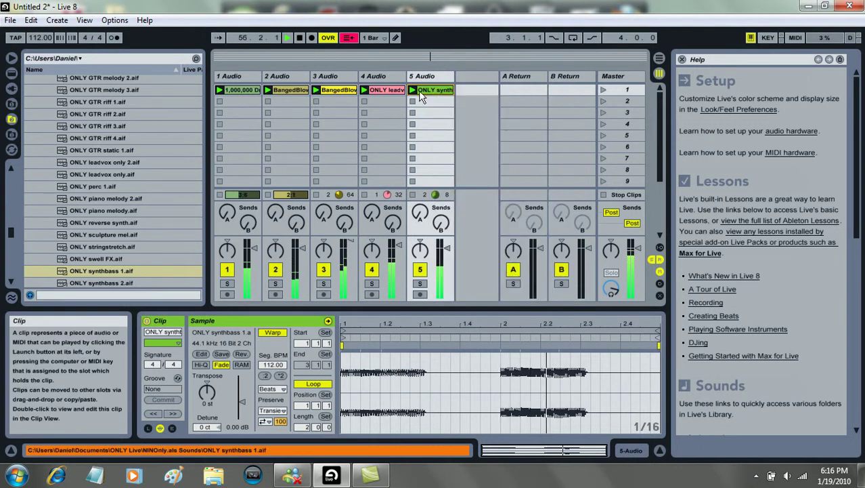
- Mute tracks 4 and 5 and delete the synthbass and leadvox clips from them
{"action": "left_click", "coordinate": [371, 270]}
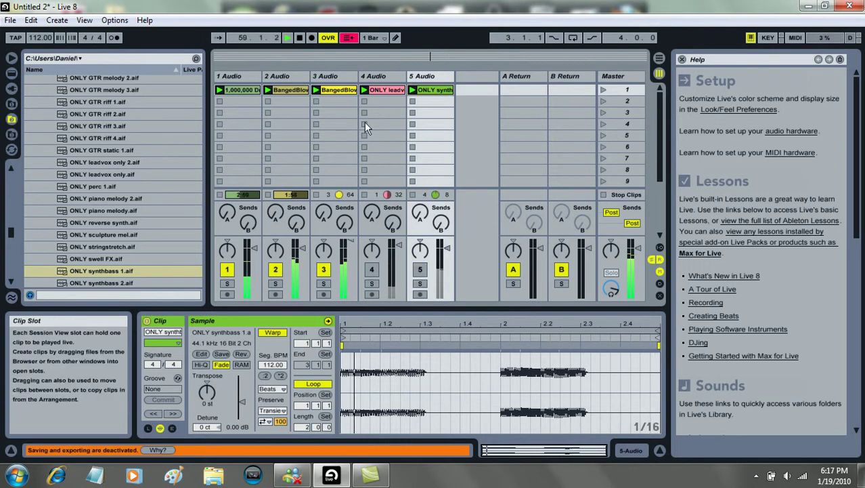
{"action": "right_click", "coordinate": [429, 92]}
{"action": "left_click", "coordinate": [440, 127]}
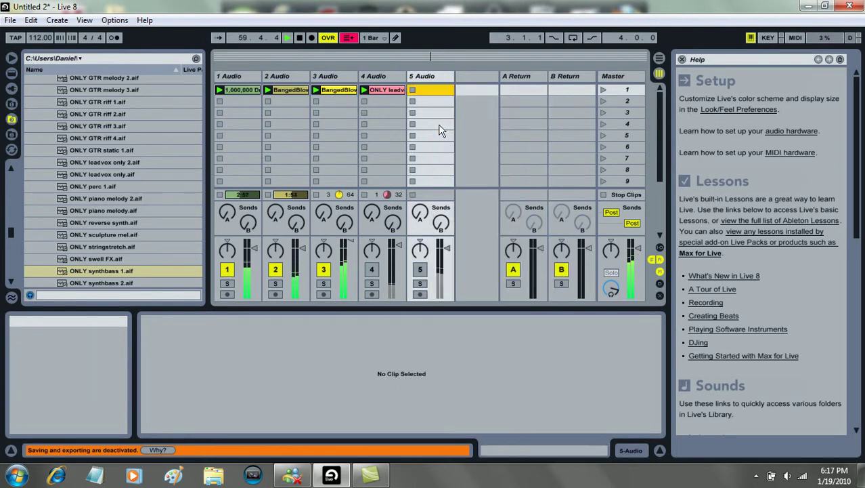
{"action": "left_click", "coordinate": [392, 88]}
{"action": "right_click", "coordinate": [394, 89]}
{"action": "left_click", "coordinate": [412, 124]}
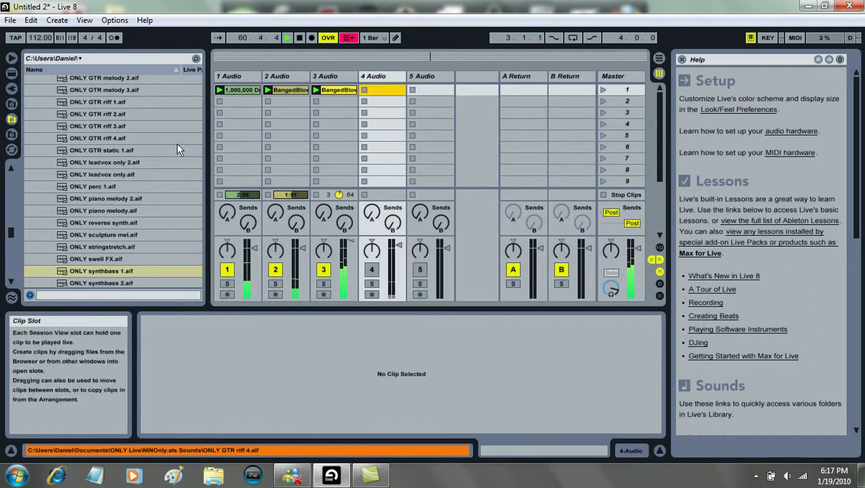
- Load ONLY piano melody.aif into the first slot of track 4, launch it, and unmute the track
{"action": "left_click", "coordinate": [128, 198]}
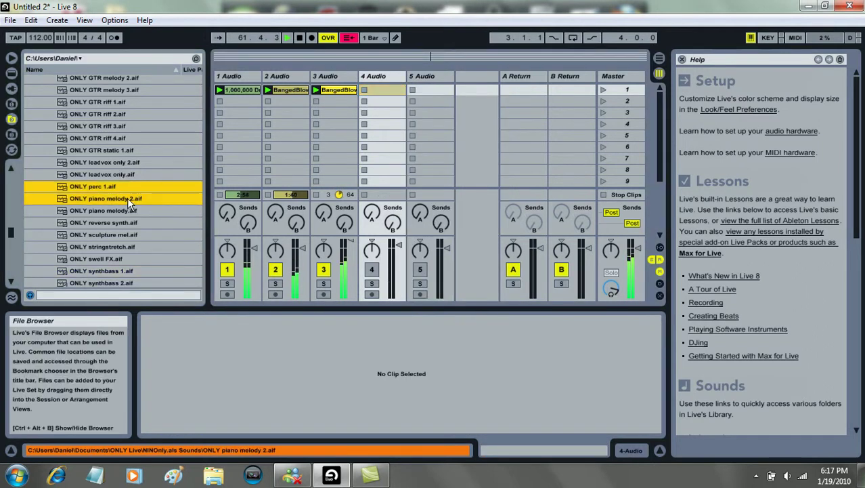
{"action": "left_click", "coordinate": [120, 211]}
{"action": "left_click_drag", "start_coordinate": [120, 212], "coordinate": [378, 93]}
{"action": "left_click", "coordinate": [364, 90]}
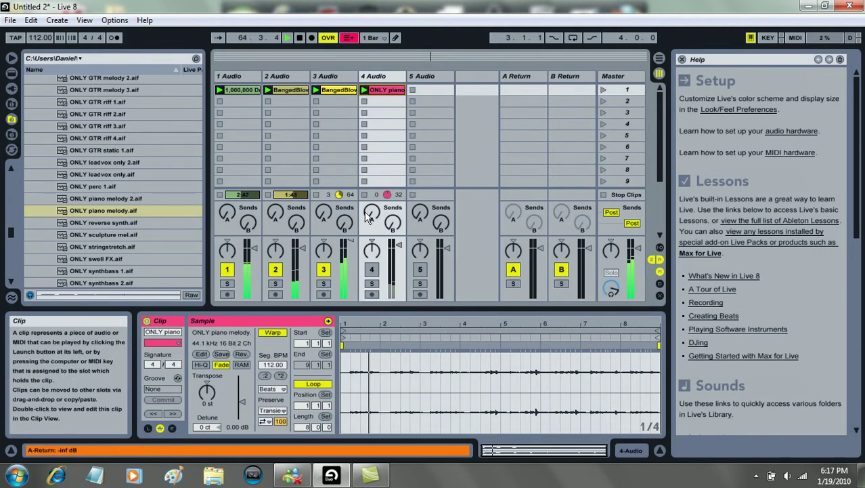
{"action": "left_click", "coordinate": [371, 269]}
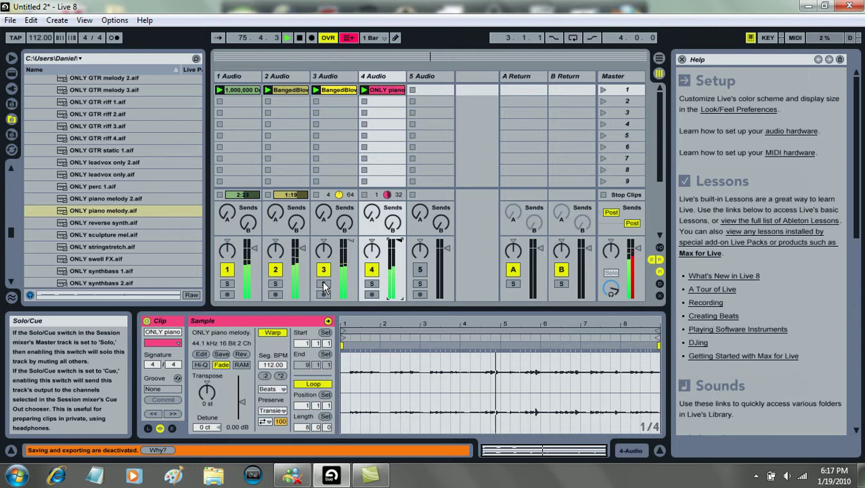
- Audition track 2 in solo, end the solo, and bring track 1 back into the mix
{"action": "left_click", "coordinate": [276, 284]}
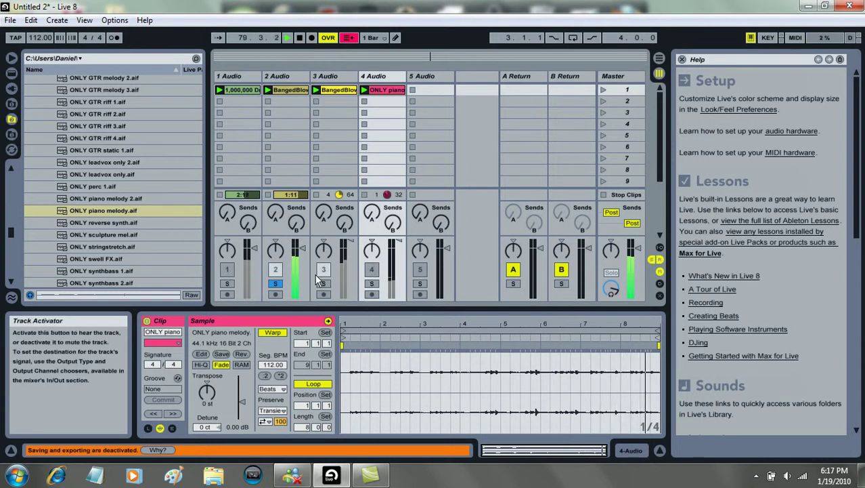
{"action": "left_click", "coordinate": [276, 284]}
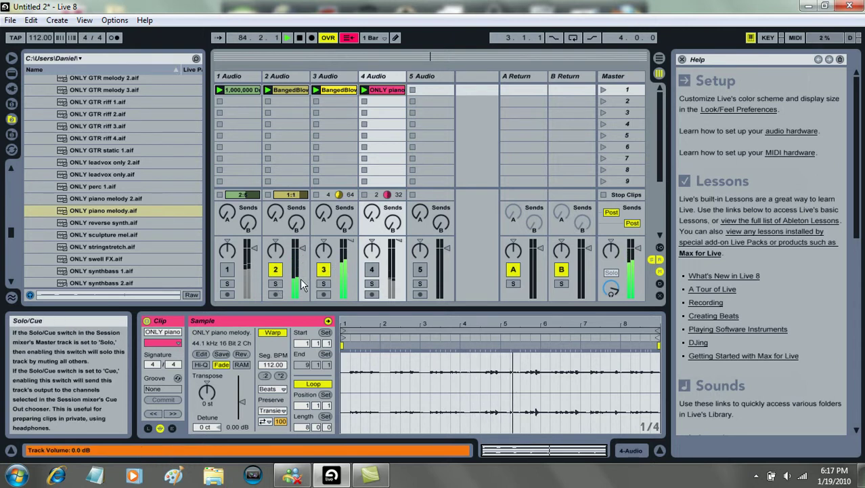
{"action": "left_click", "coordinate": [227, 270]}
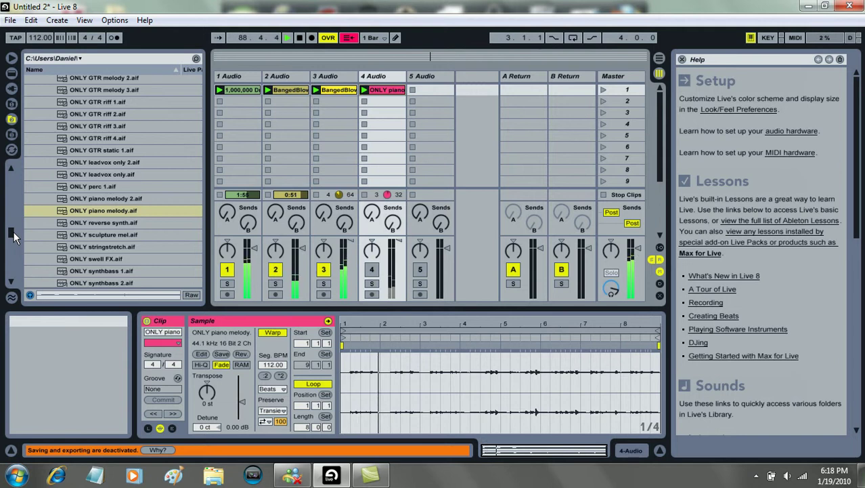
- Replace the piano melody clip on track 4 with ONLY bass 2.aif
{"action": "left_click_drag", "start_coordinate": [14, 235], "coordinate": [11, 219]}
{"action": "left_click_drag", "start_coordinate": [90, 204], "coordinate": [384, 90]}
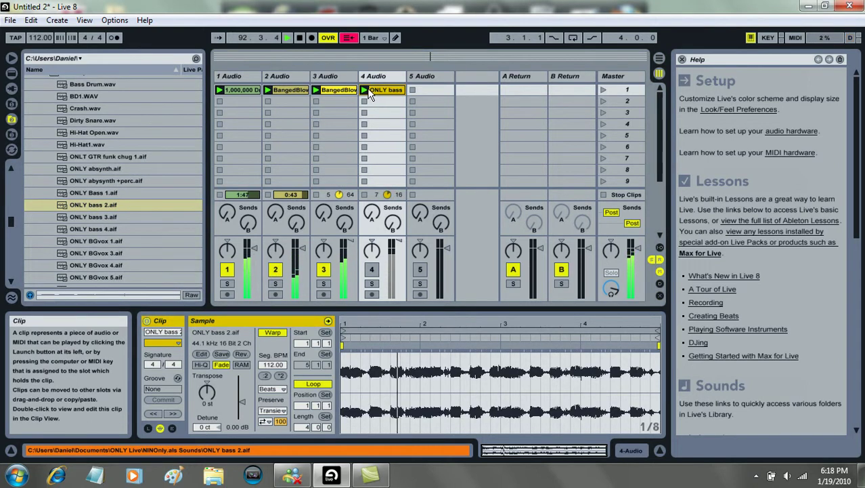
- Solo the BangedBlown drums on track 2, release the solo, and reactivate the keys on track 3
{"action": "left_click", "coordinate": [275, 285]}
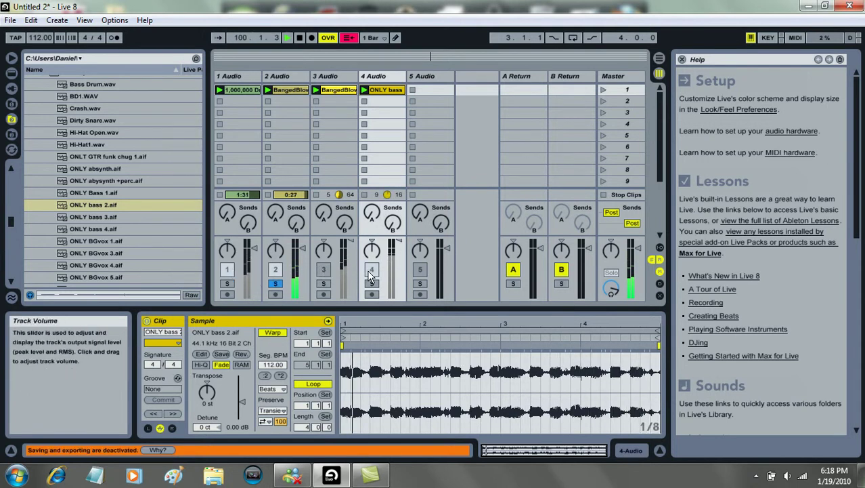
{"action": "left_click", "coordinate": [275, 283]}
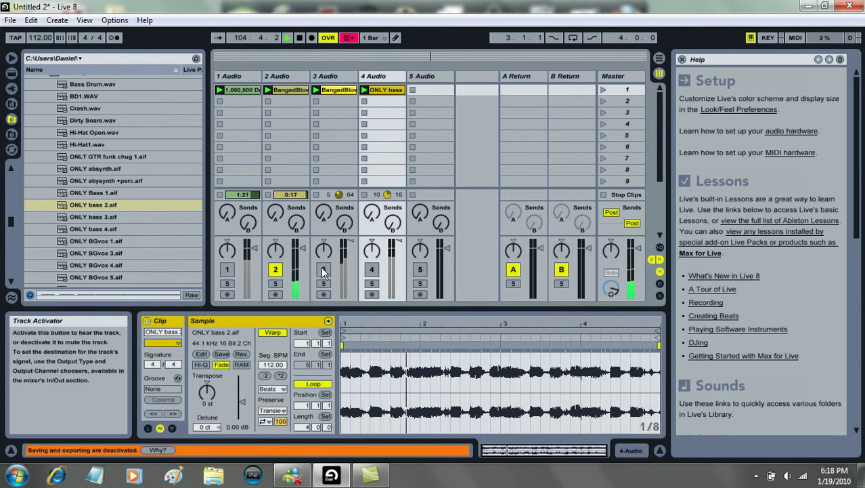
{"action": "left_click", "coordinate": [323, 269]}
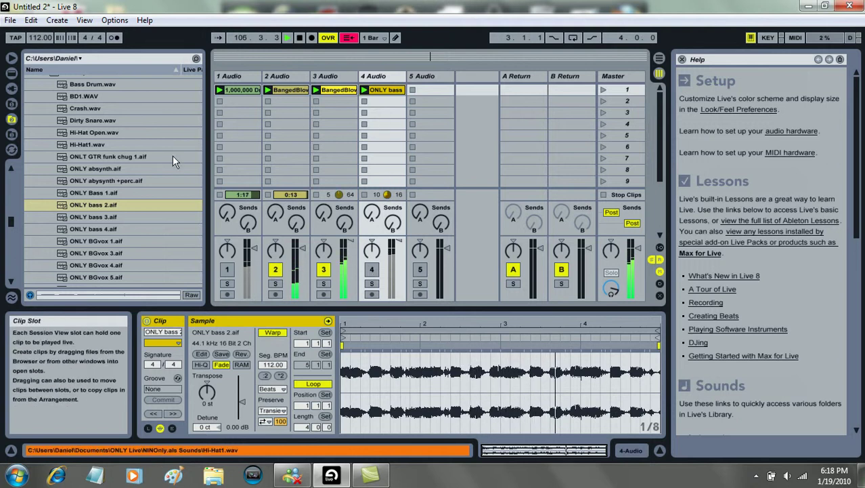
- Replace the drum clip on track 1 with Echoplex Drums.wav from the Echoplex Multi-Tracks audio files
{"action": "scroll", "coordinate": [12, 216], "scroll_direction": "up", "scroll_amount": 4}
{"action": "left_click_drag", "start_coordinate": [12, 217], "coordinate": [11, 195]}
{"action": "left_click_drag", "start_coordinate": [89, 240], "coordinate": [250, 90]}
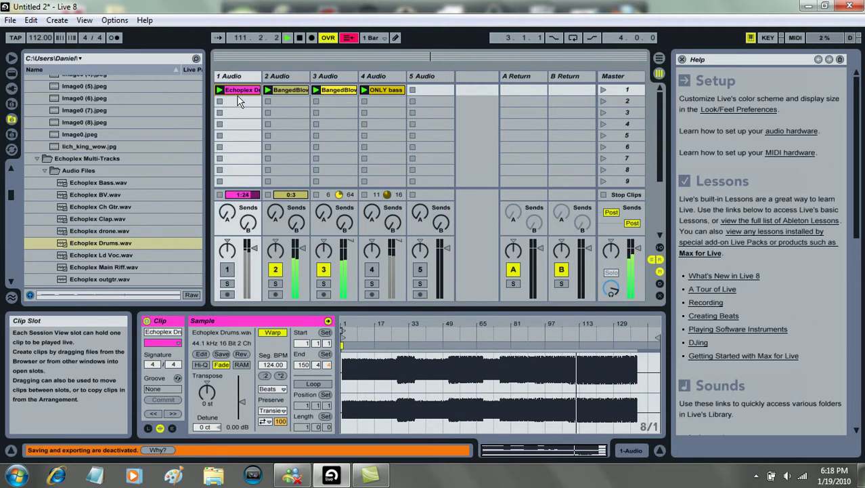
- Remove the Echoplex Drums clip from track 1, place Echoplex Drums.wav on track 5, and launch it briefly before stopping playback
{"action": "right_click", "coordinate": [240, 92]}
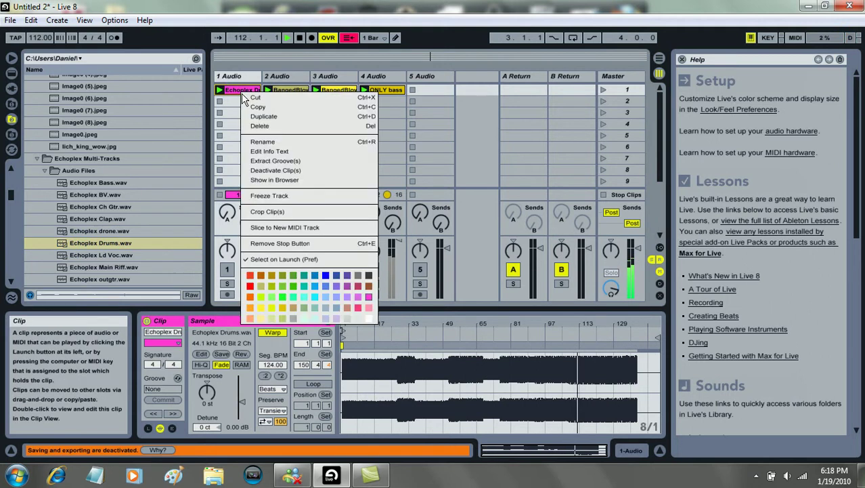
{"action": "left_click", "coordinate": [259, 126]}
{"action": "left_click", "coordinate": [135, 183], "text": "shift"}
{"action": "left_click_drag", "start_coordinate": [136, 267], "coordinate": [415, 97]}
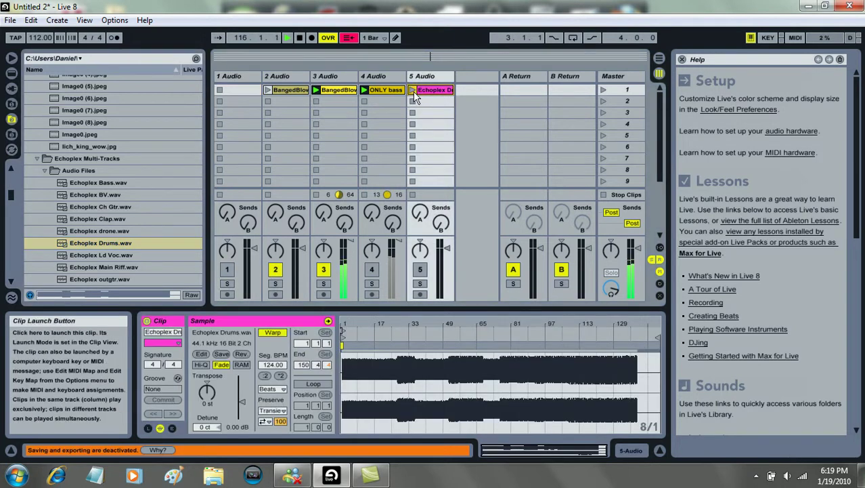
{"action": "left_click", "coordinate": [413, 93]}
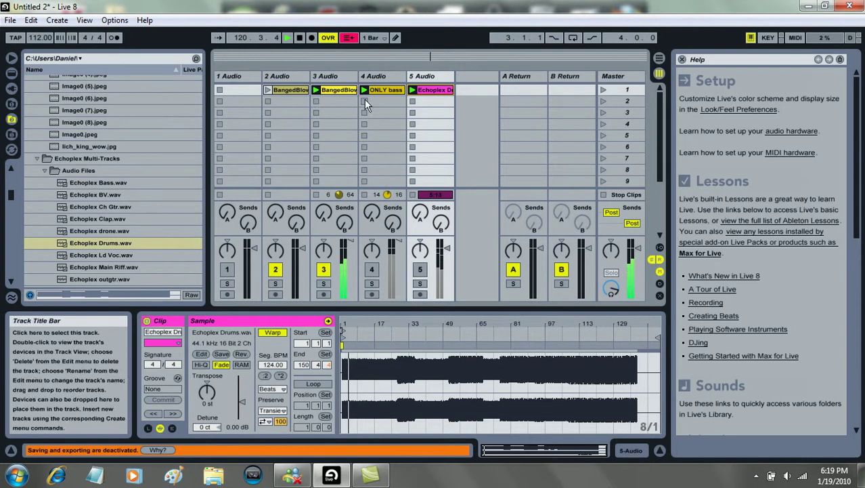
{"action": "left_click", "coordinate": [299, 38]}
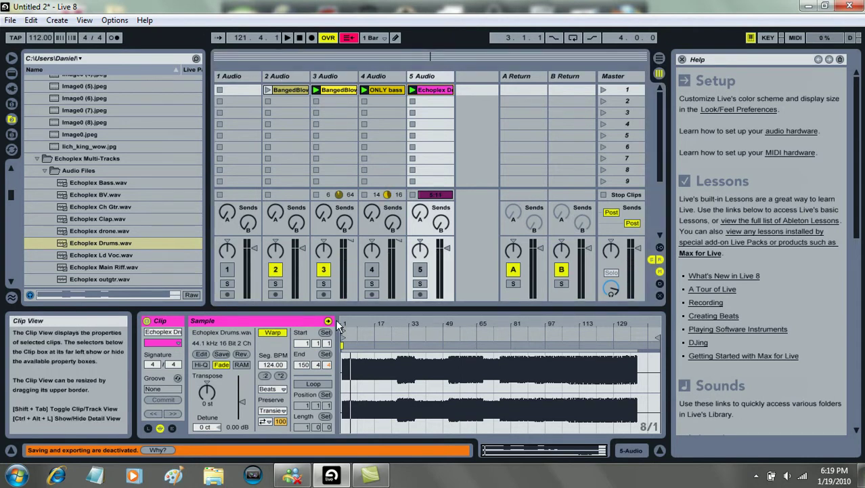
- Switch to Camtasia Studio and look through its commands and launchable tools for the recording controls
{"action": "left_click", "coordinate": [370, 474]}
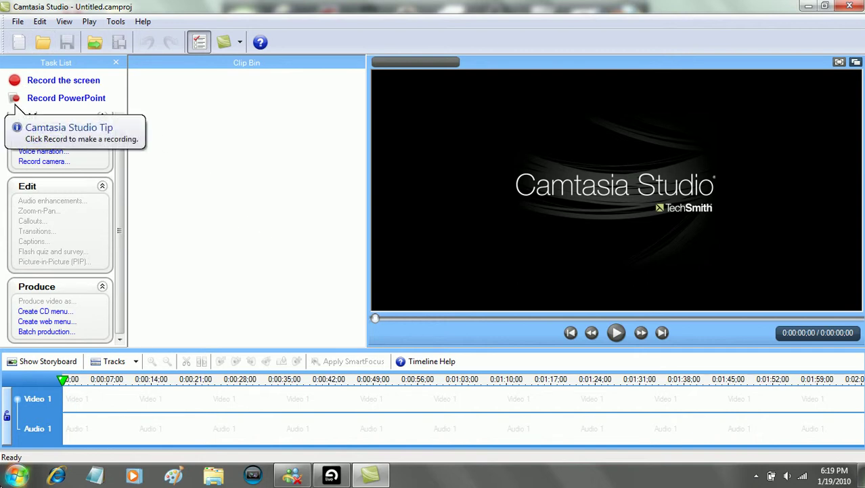
{"action": "mouse_move", "coordinate": [384, 472]}
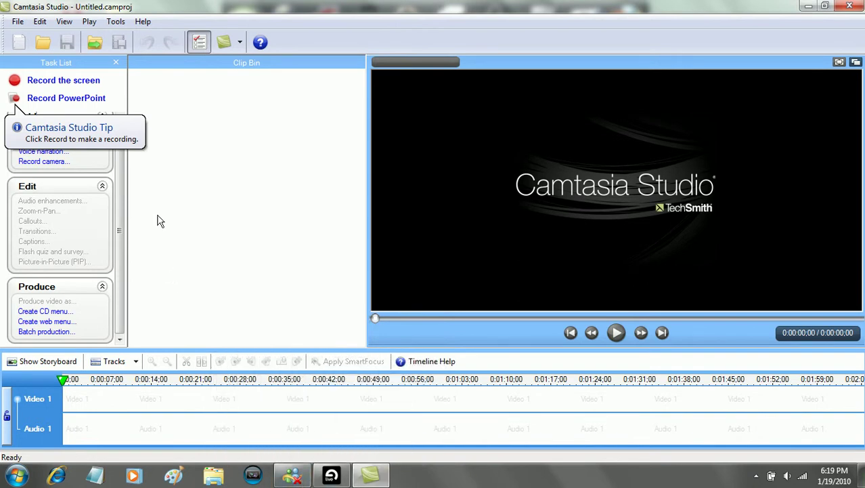
{"action": "left_click", "coordinate": [17, 21]}
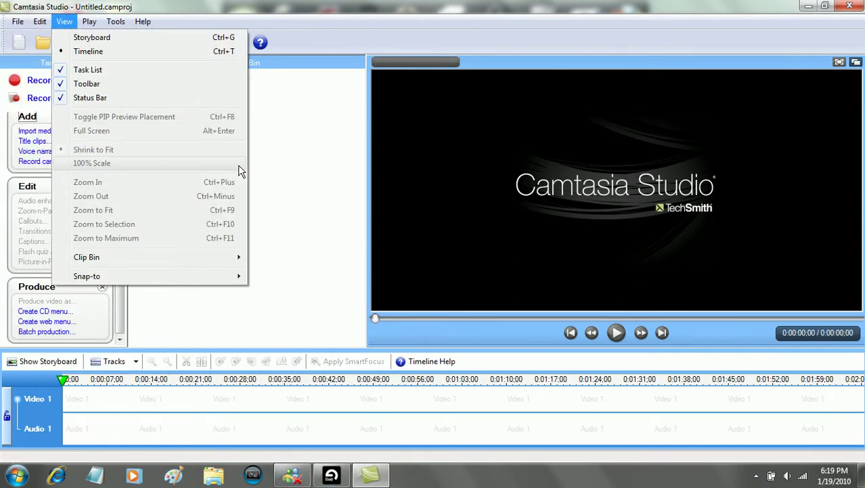
{"action": "key", "text": "Escape"}
{"action": "left_click", "coordinate": [93, 84]}
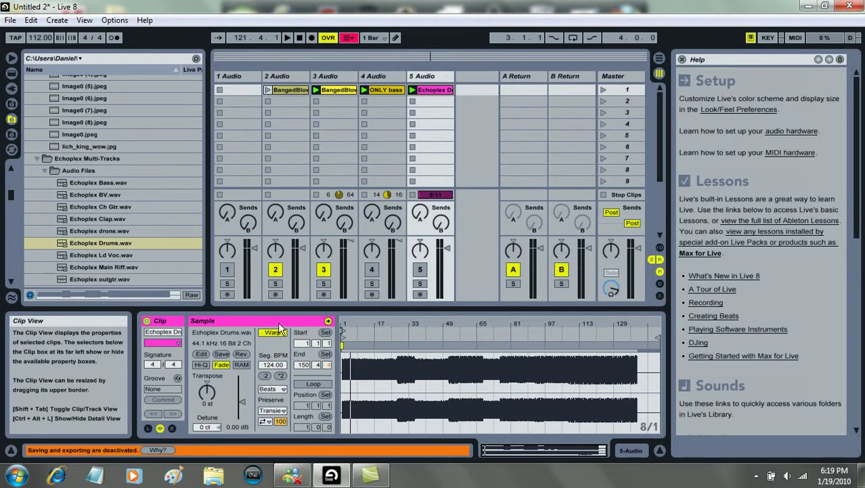
{"action": "left_click", "coordinate": [371, 474]}
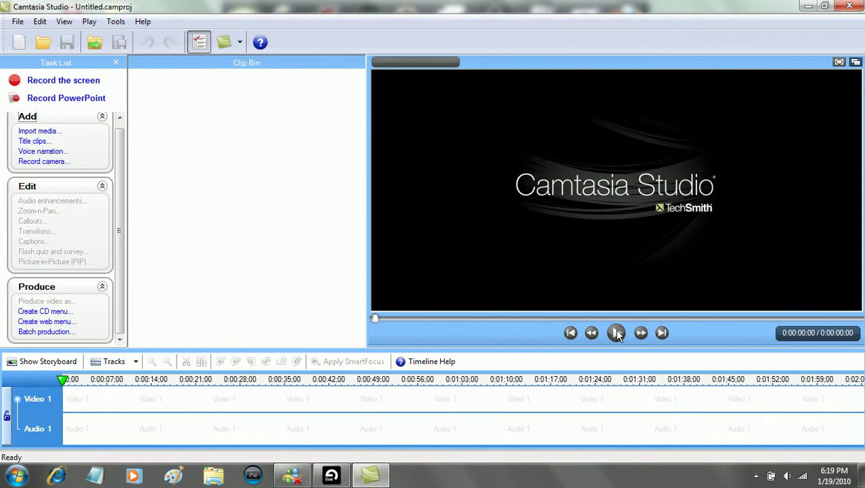
{"action": "left_click", "coordinate": [237, 41]}
{"action": "left_click", "coordinate": [241, 62]}
{"action": "left_click", "coordinate": [240, 42]}
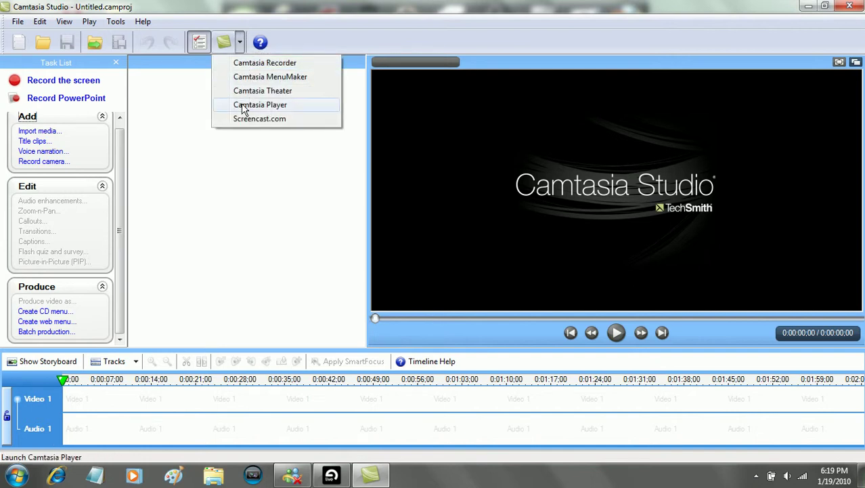
{"action": "left_click", "coordinate": [162, 135]}
{"action": "scroll", "coordinate": [112, 186], "scroll_direction": "up", "scroll_amount": 1}
{"action": "key", "text": "alt+Tab"}
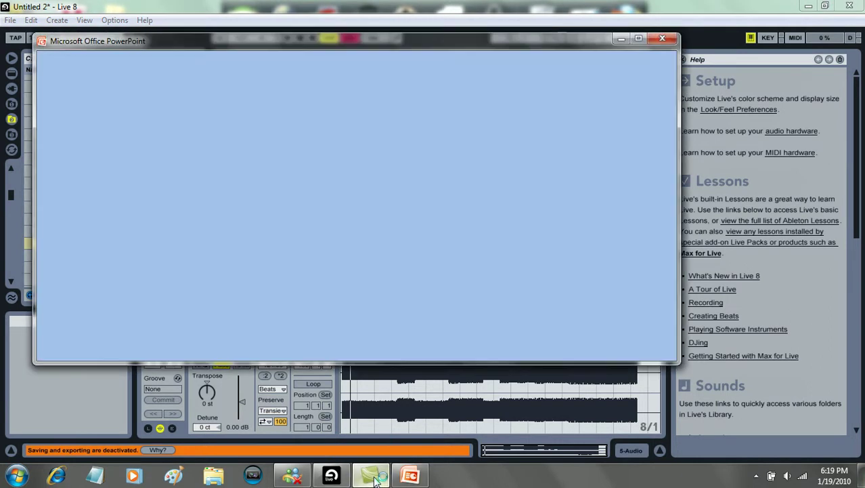
{"action": "left_click", "coordinate": [372, 477]}
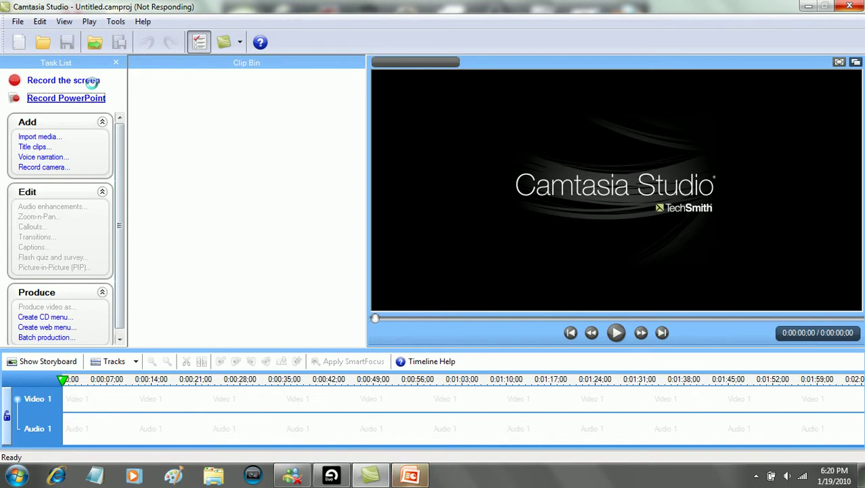
{"action": "left_click", "coordinate": [851, 6]}
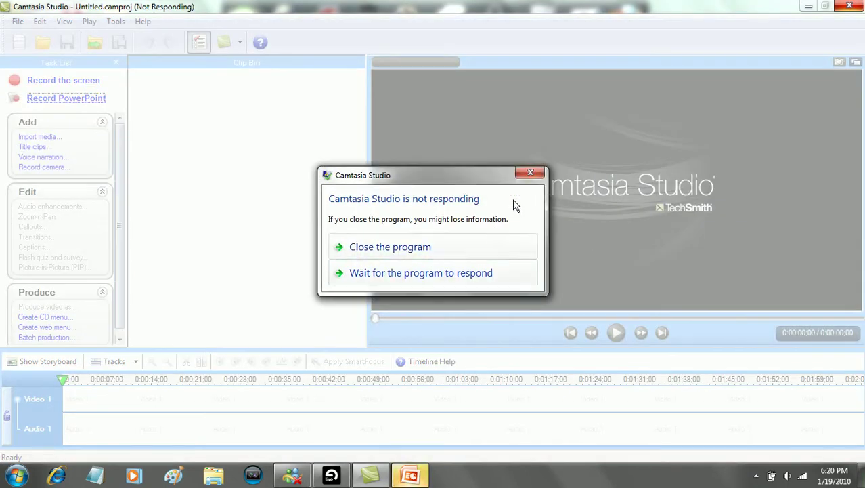
{"action": "left_click", "coordinate": [529, 173]}
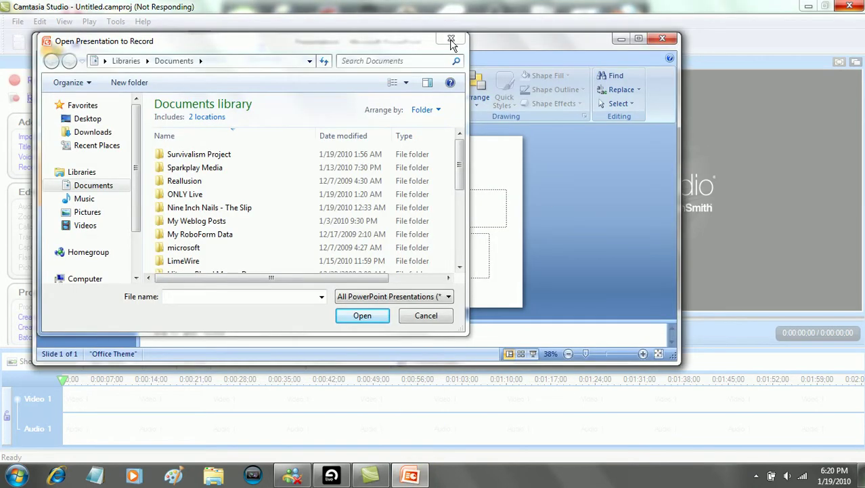
{"action": "left_click", "coordinate": [423, 315]}
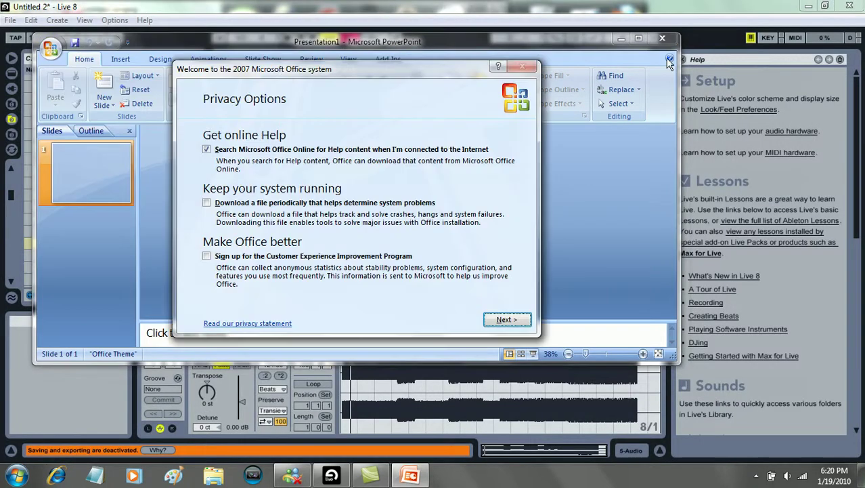
- Complete the Office welcome setup with automatic Microsoft Update downloads and installation chosen, and close PowerPoint
{"action": "left_click", "coordinate": [505, 319]}
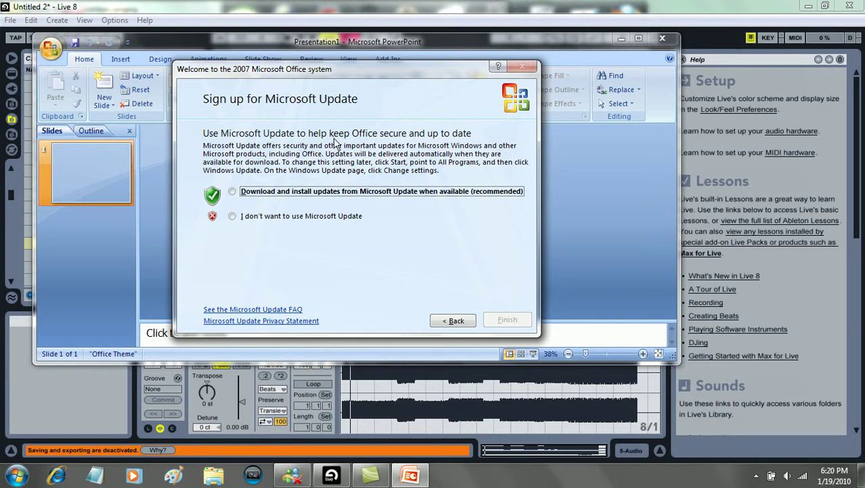
{"action": "left_click", "coordinate": [234, 192]}
{"action": "left_click", "coordinate": [508, 324]}
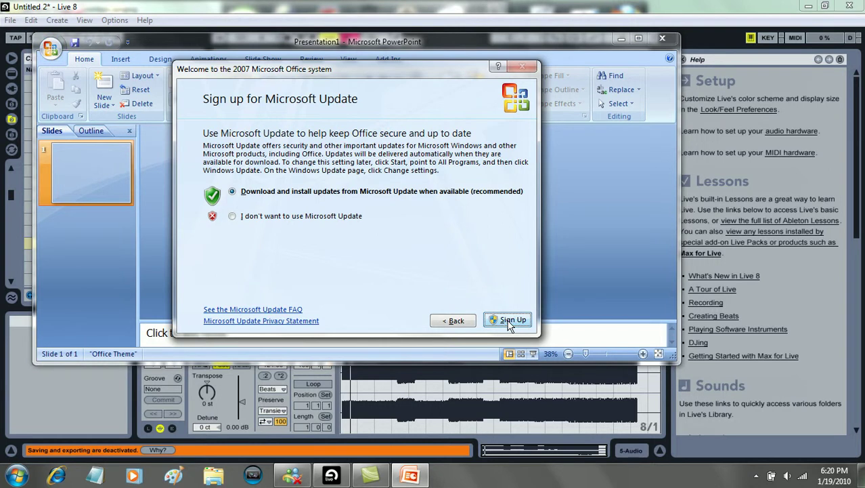
{"action": "left_click", "coordinate": [509, 323]}
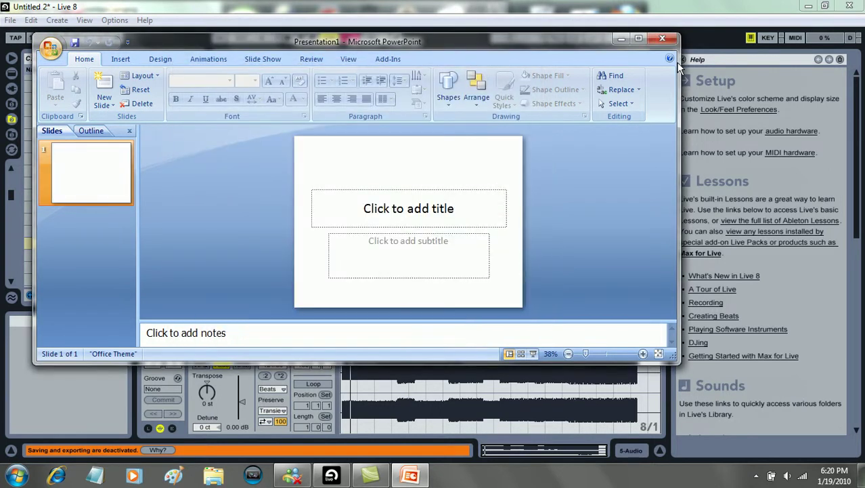
{"action": "left_click", "coordinate": [660, 37]}
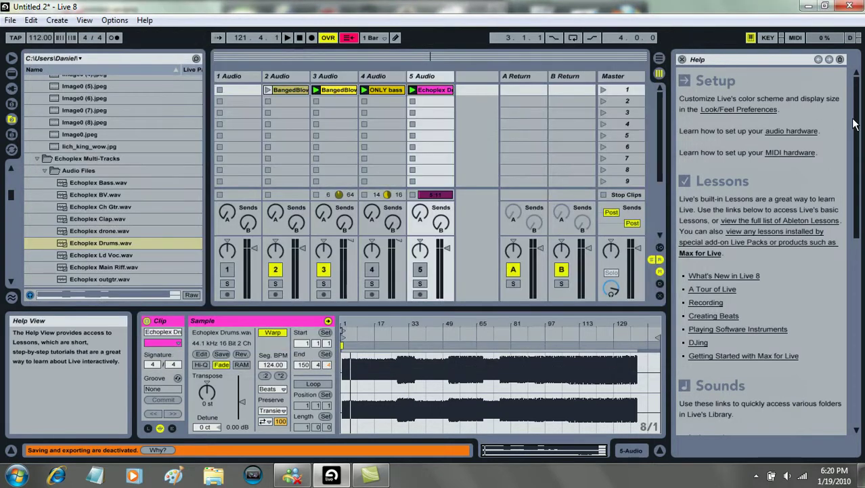
- Minimize Ableton Live to reach the desktop and reveal the hidden notification area icons
{"action": "left_click", "coordinate": [810, 8]}
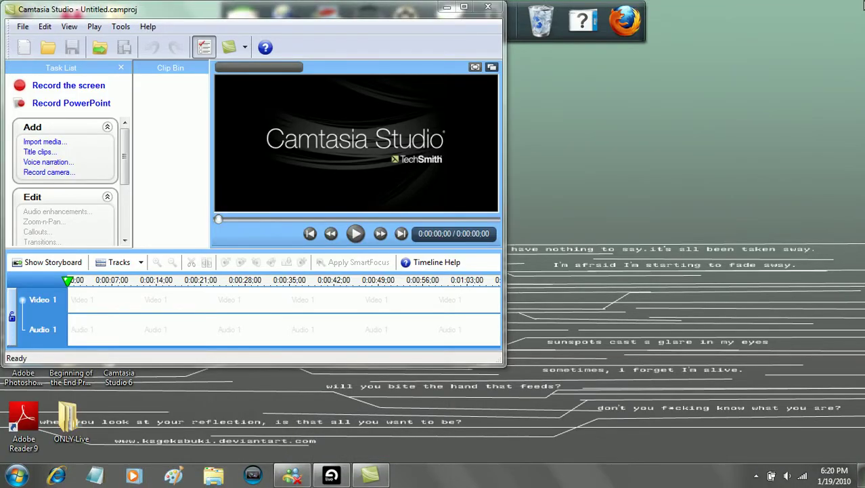
{"action": "right_click", "coordinate": [774, 341]}
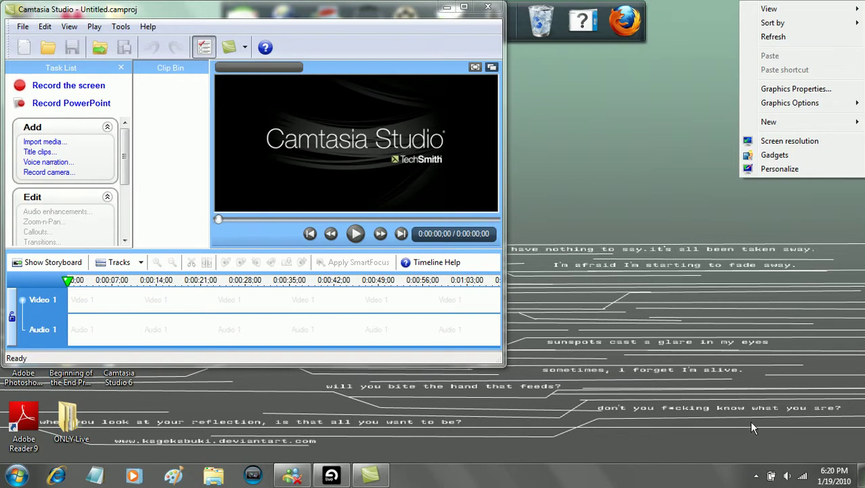
{"action": "left_click", "coordinate": [756, 477]}
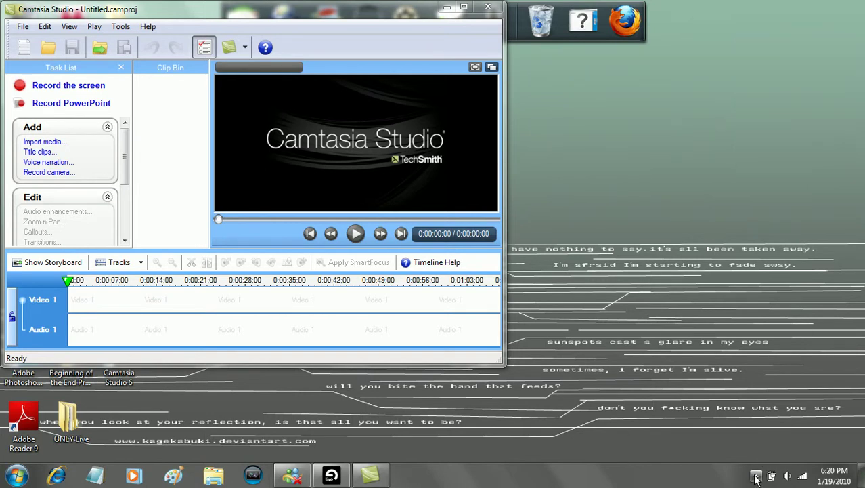
{"action": "left_click", "coordinate": [756, 477]}
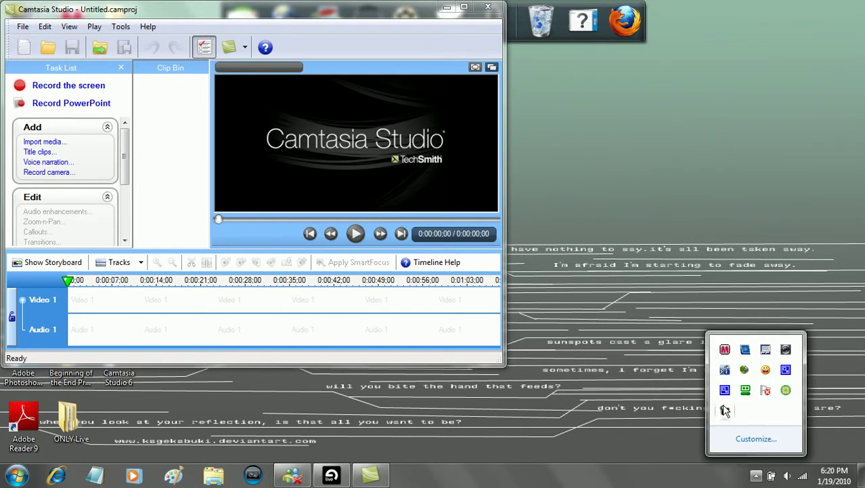